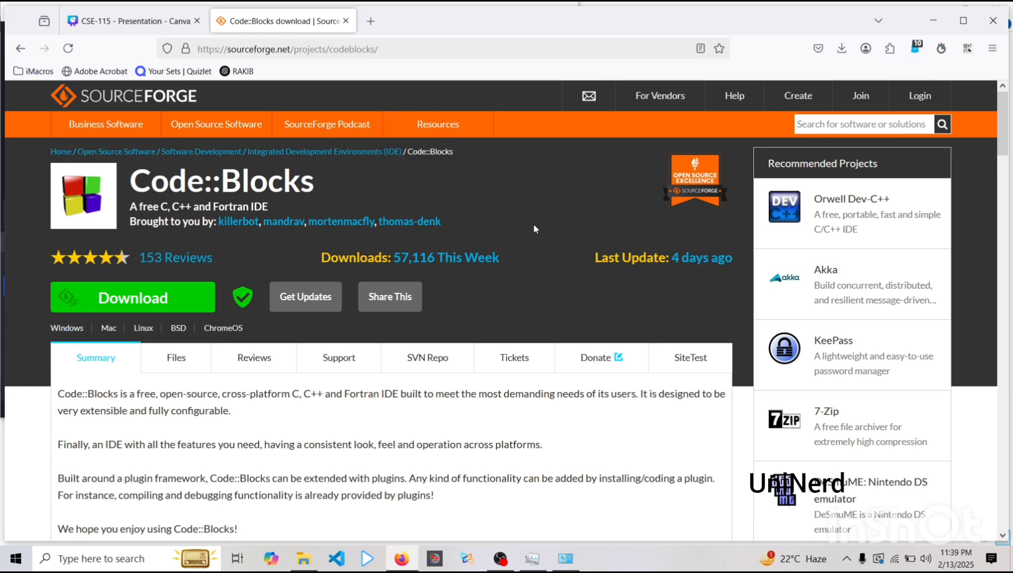
- Start and cancel a new Code::Blocks download, and launch the already downloaded codeblocks-20.03mingw-setup(1).exe from the full download list
left_click(129, 299)
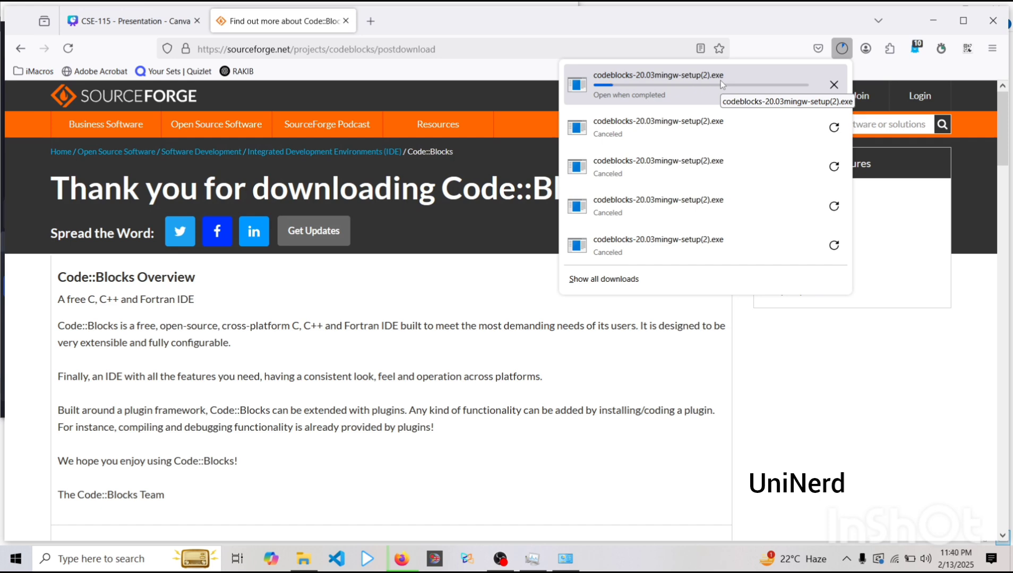
left_click(833, 85)
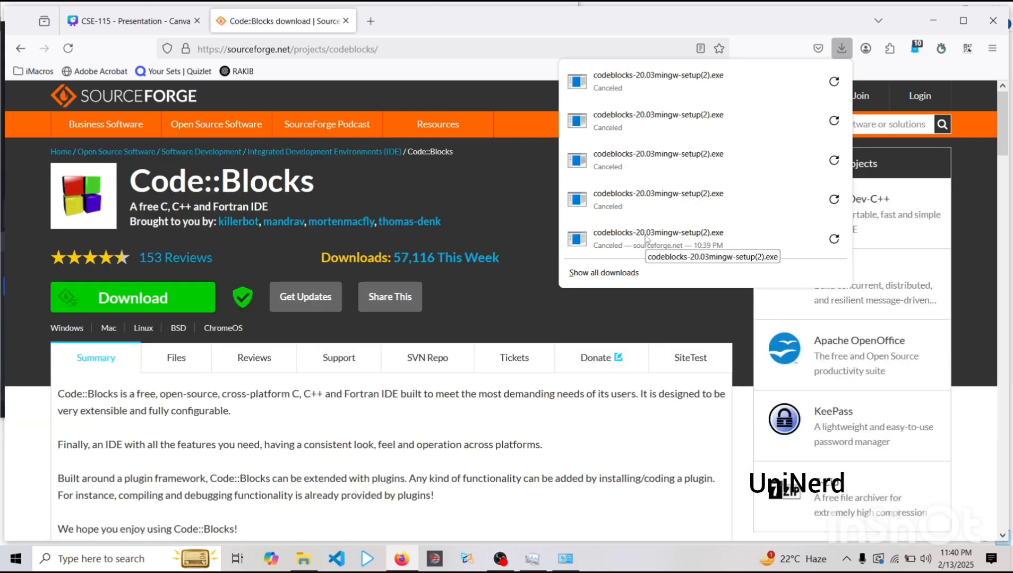
left_click(602, 273)
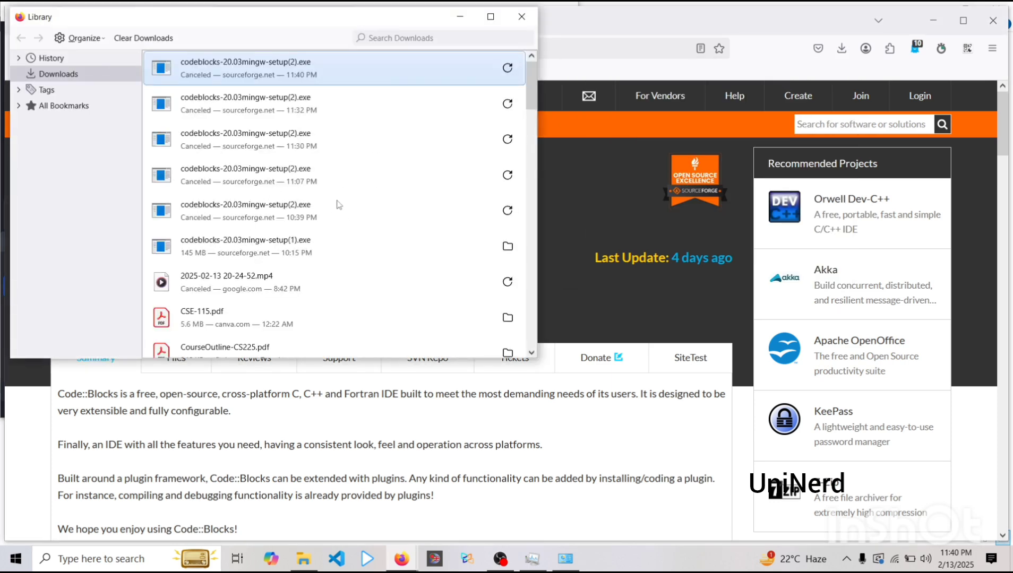
left_click(234, 255)
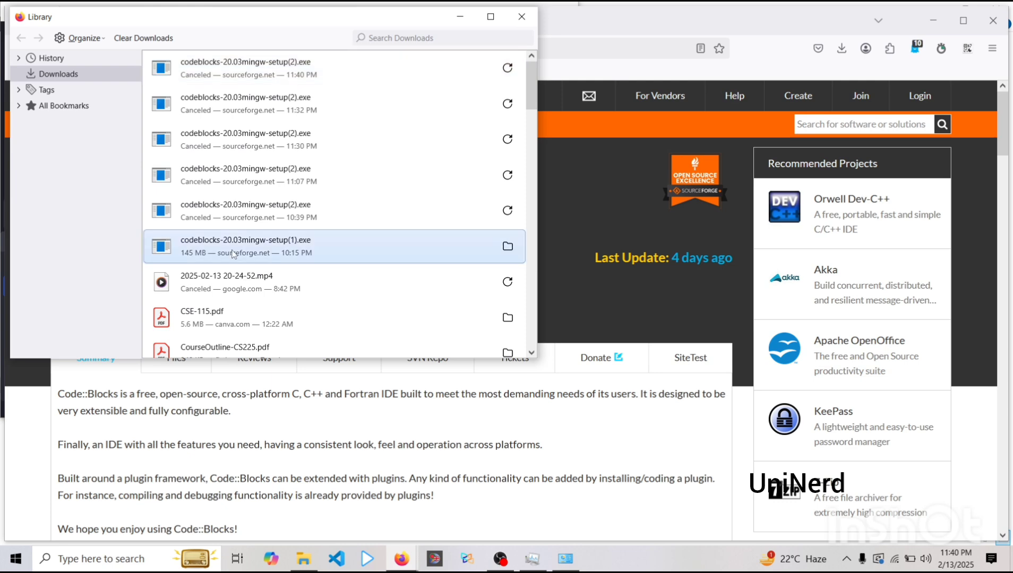
double_click(234, 255)
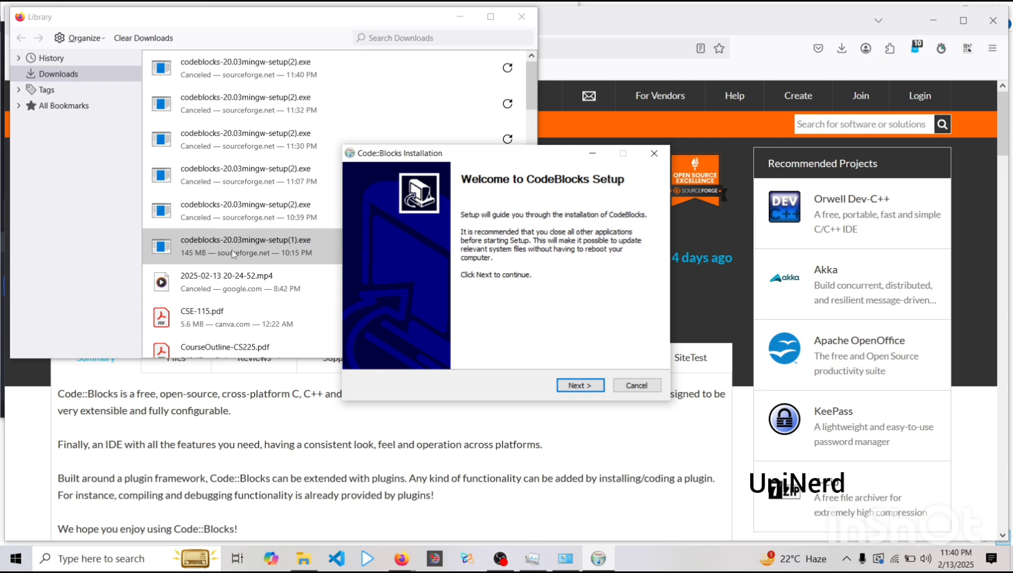
- Accept the license and install the full Code::Blocks component set into C:\Program Files\CodeBlocks
left_click(576, 386)
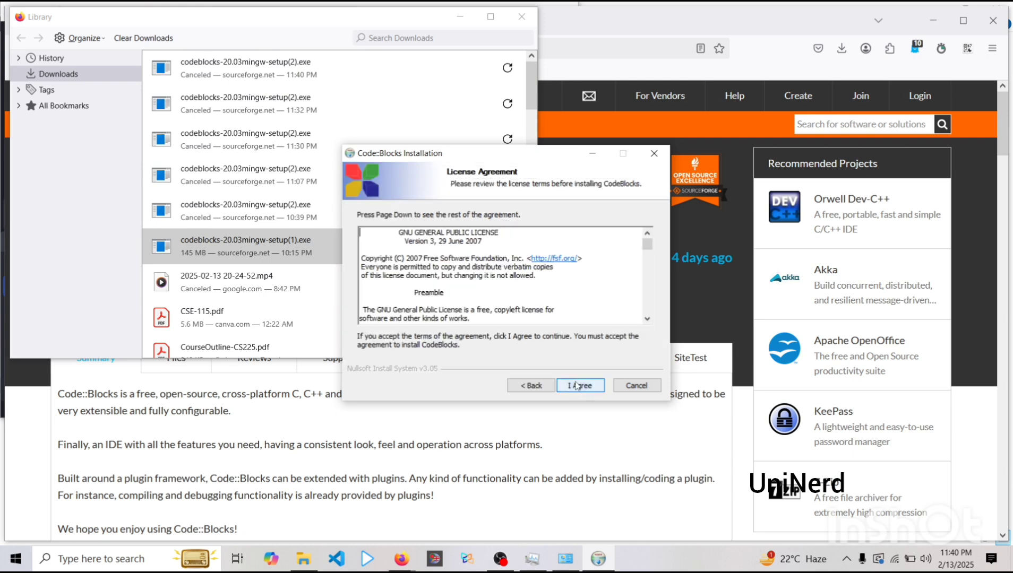
left_click(577, 385)
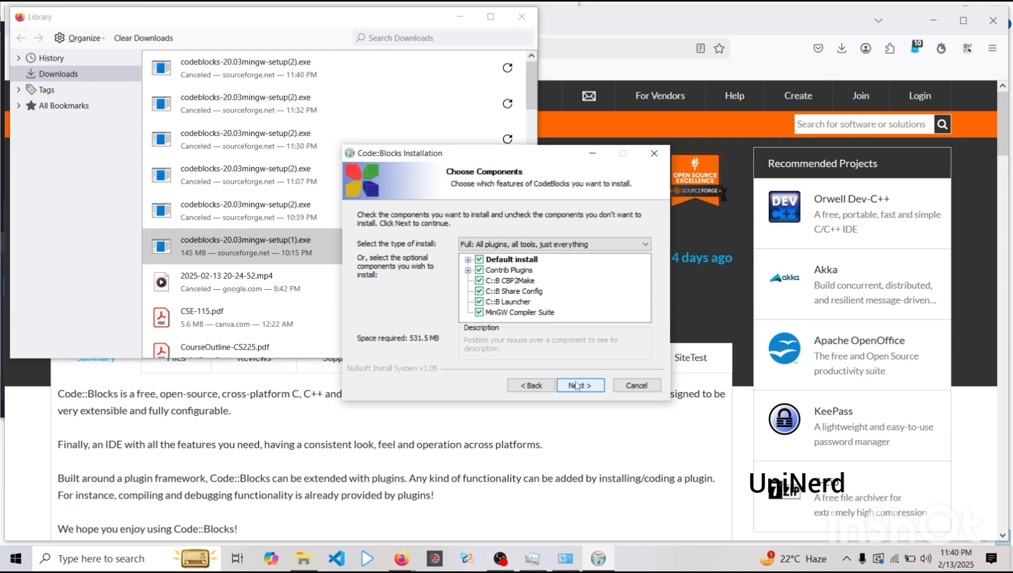
left_click(577, 386)
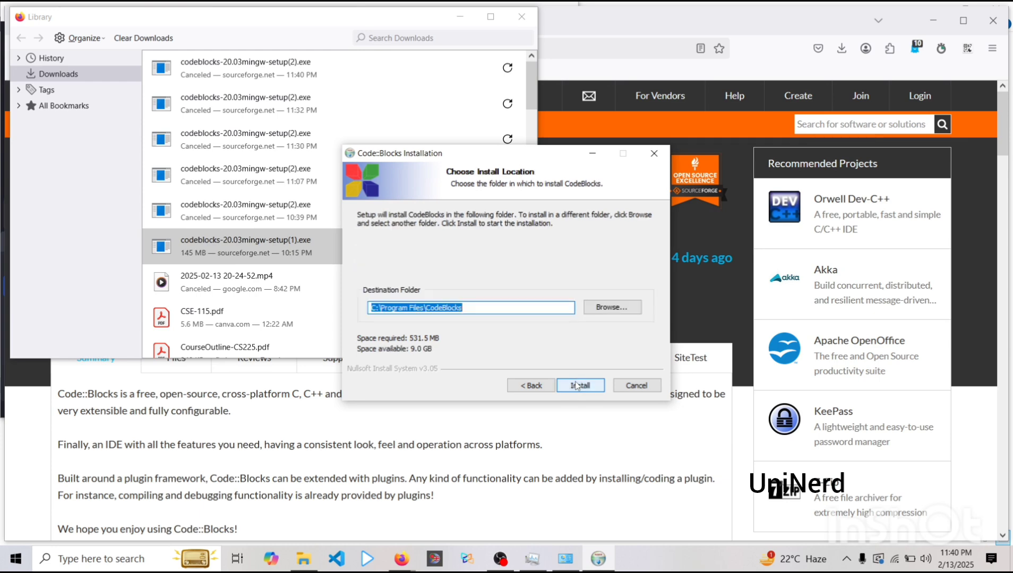
left_click(587, 386)
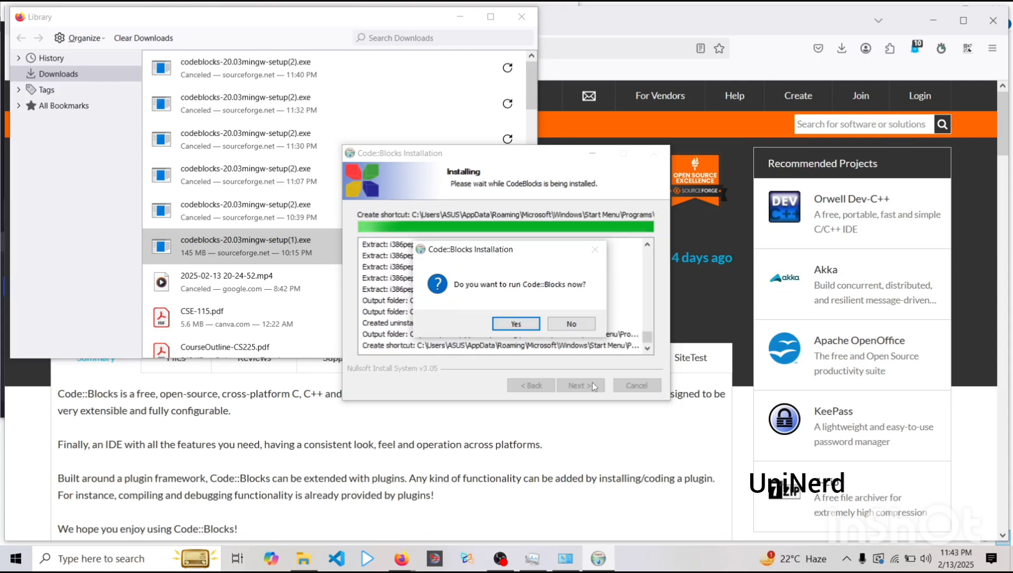
- Choose to run Code::Blocks immediately and finish the setup wizard
left_click(511, 325)
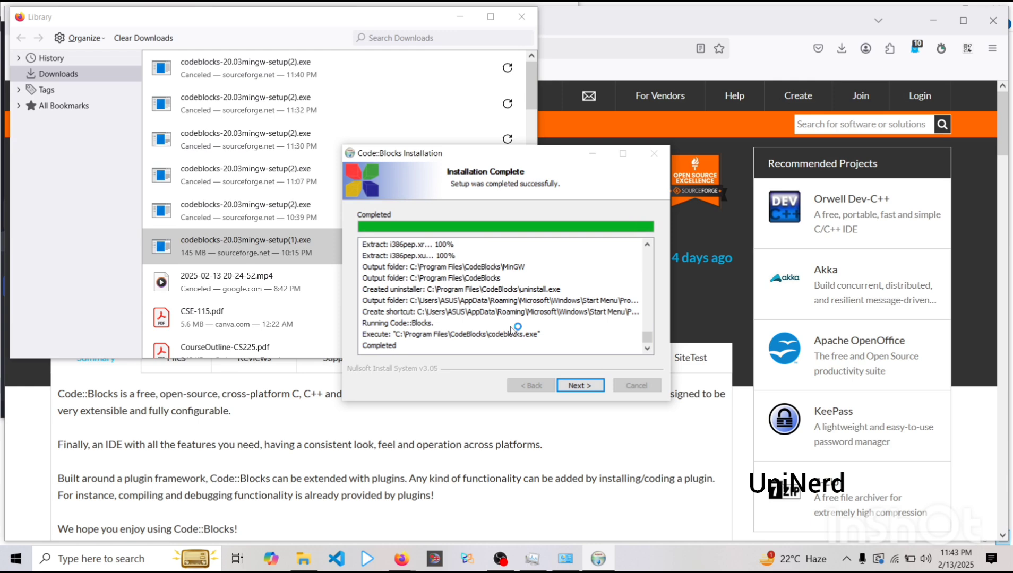
left_click(591, 390)
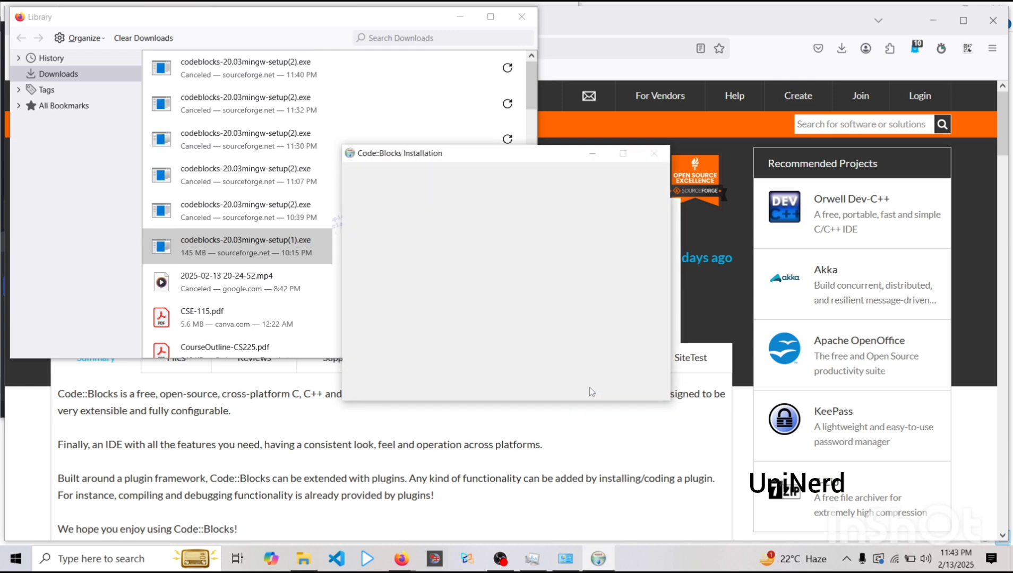
left_click(591, 390)
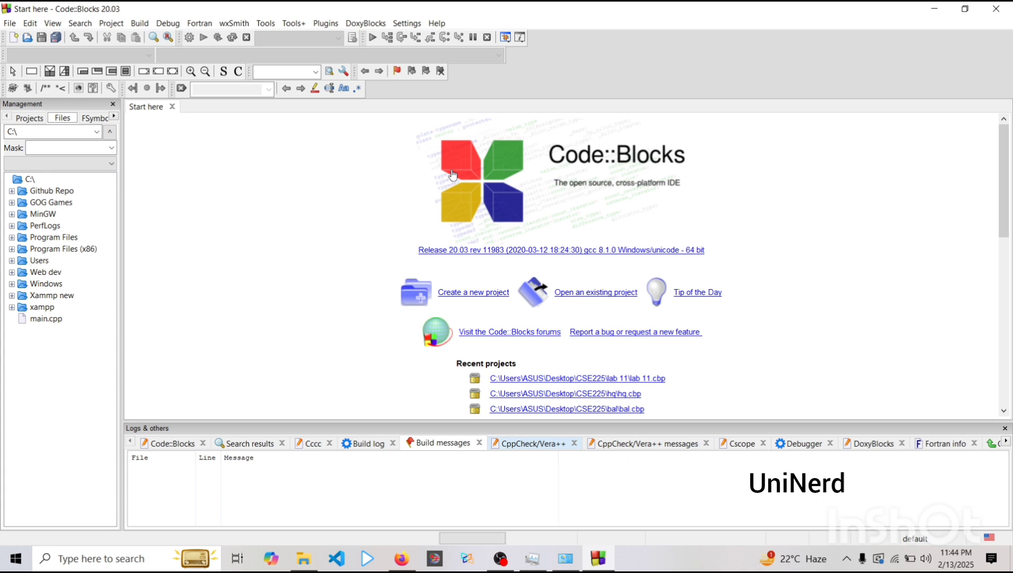
- Create an empty file and save it as hello.c in the test folder, replacing the existing file
left_click(17, 42)
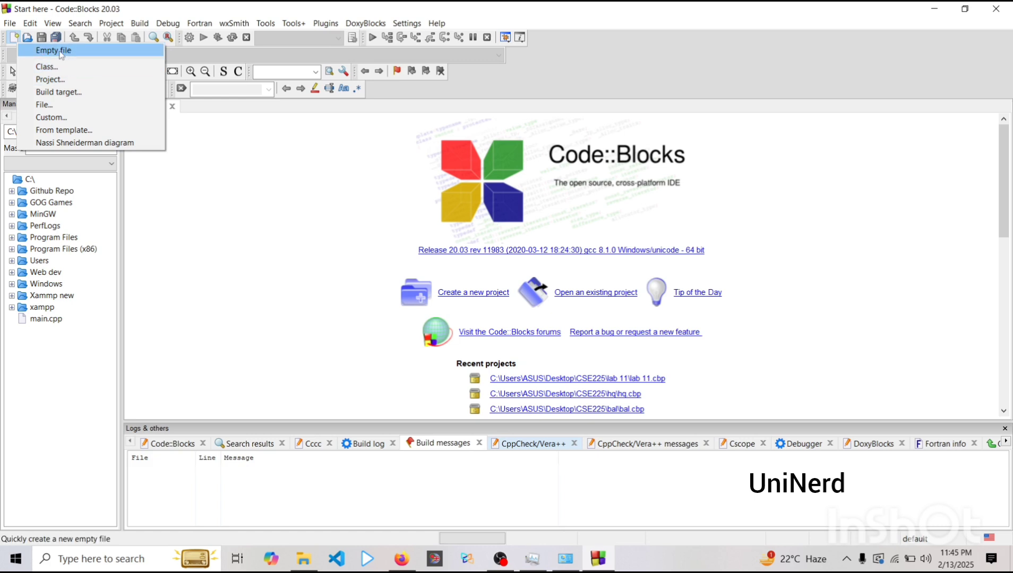
left_click(58, 51)
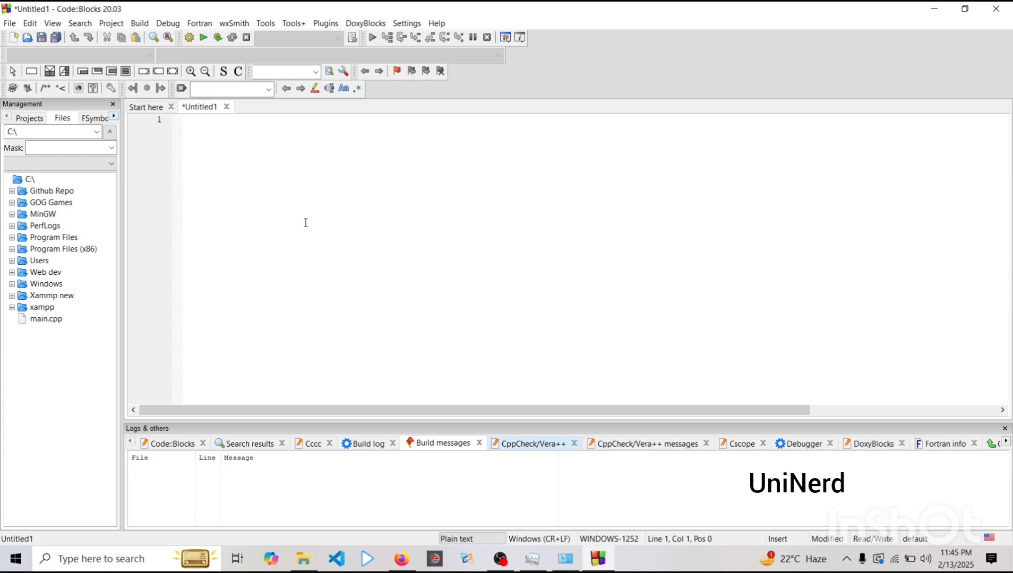
key("ctrl+s")
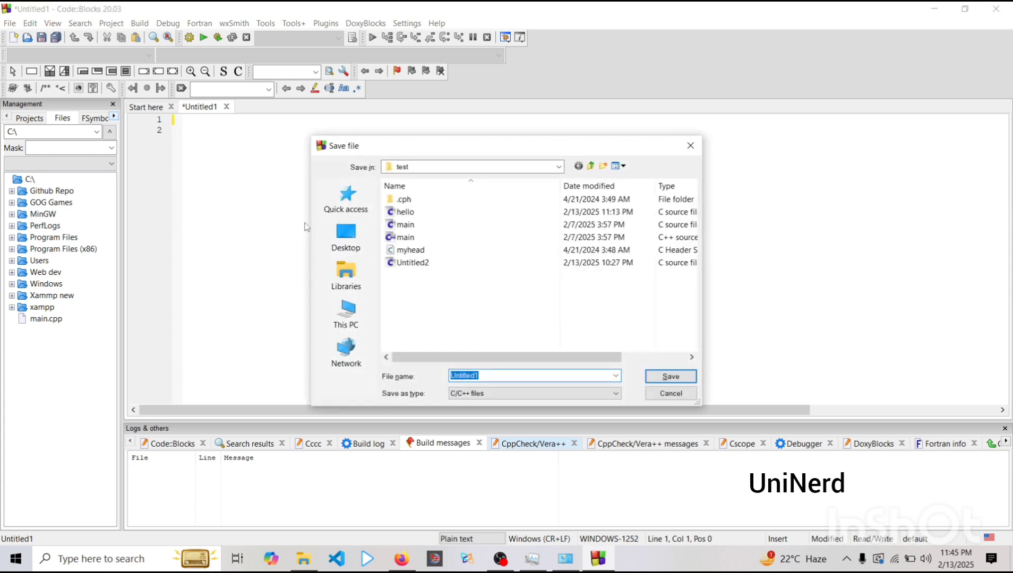
type("hello")
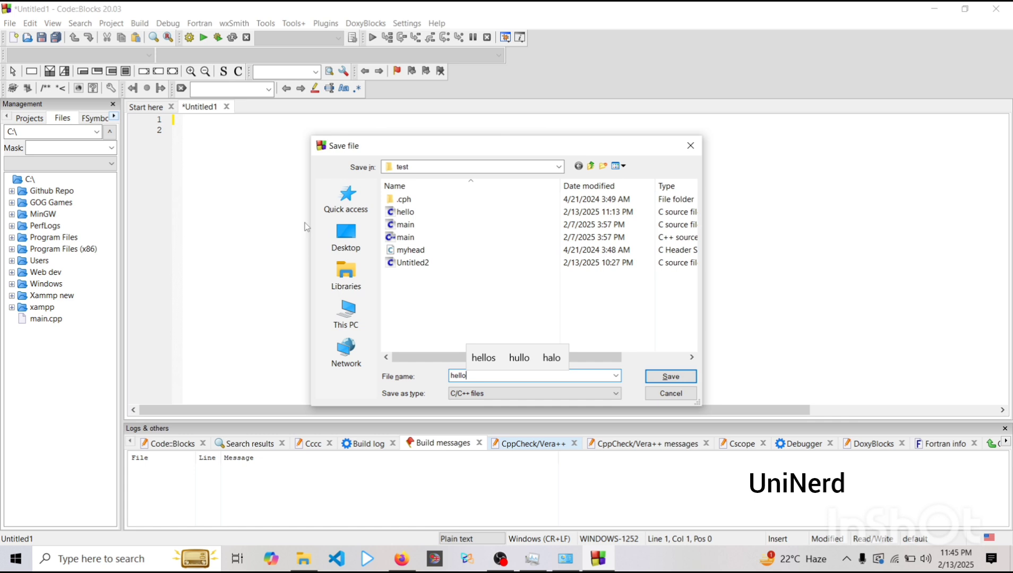
type(".c")
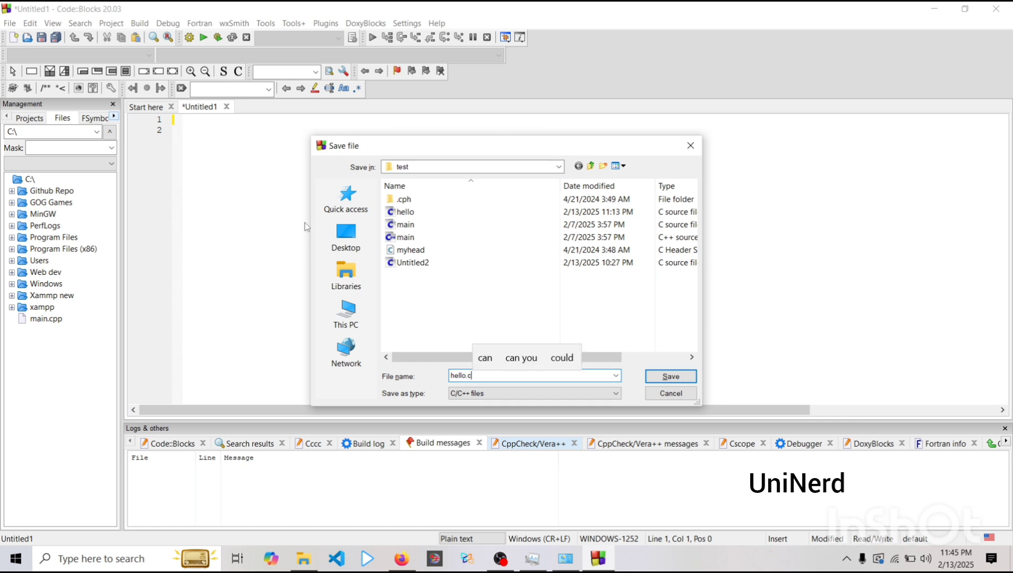
key("Return")
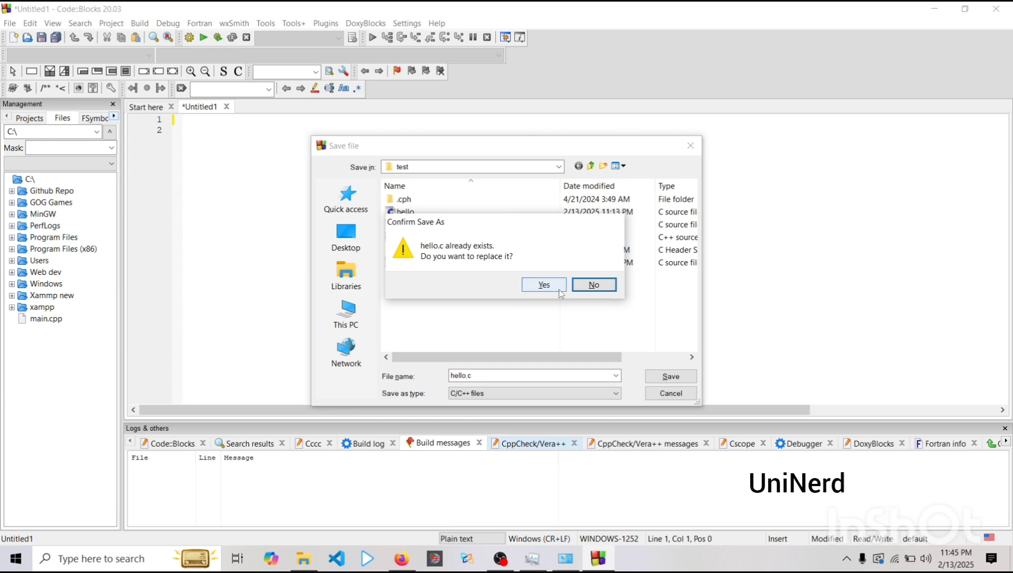
left_click(558, 290)
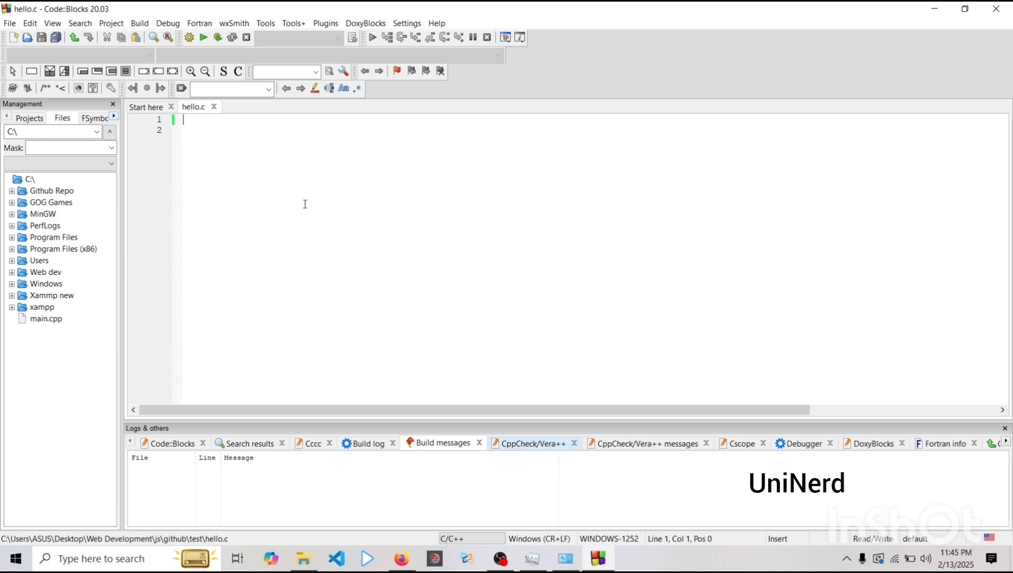
- Write the #include<stdio.h> line and the int main() header at the start of hello.c
type("#")
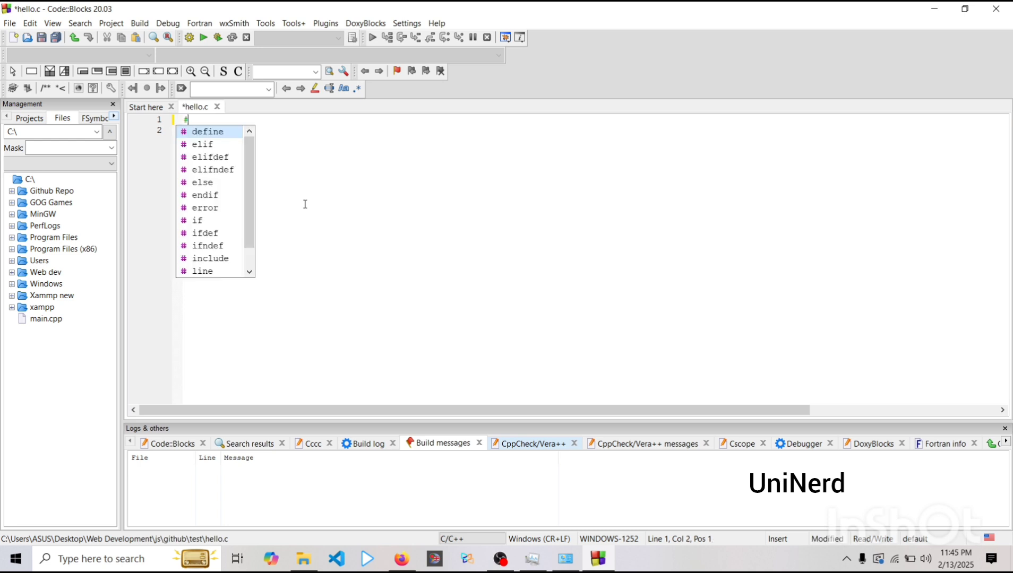
type("incl")
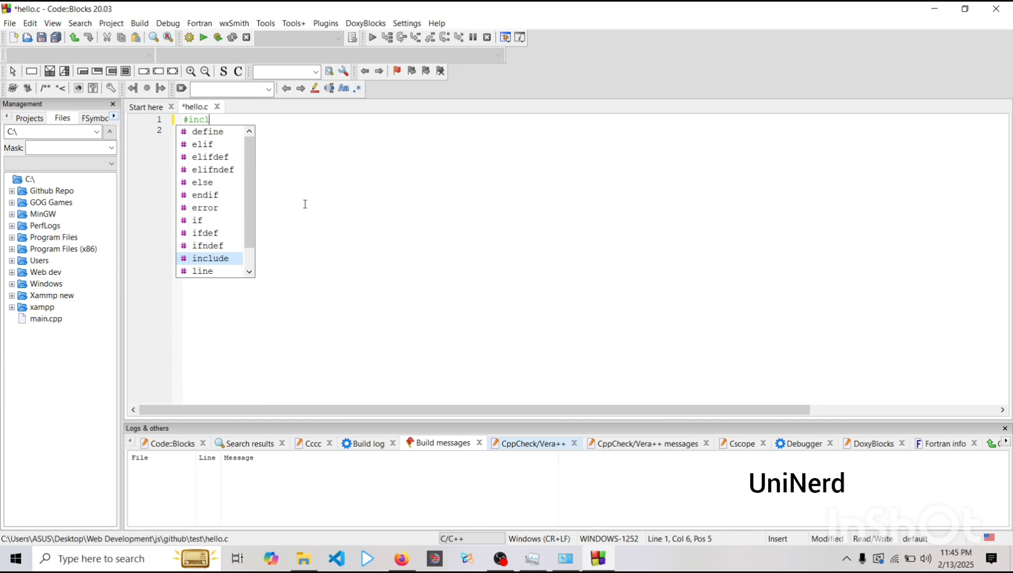
type("ude<st")
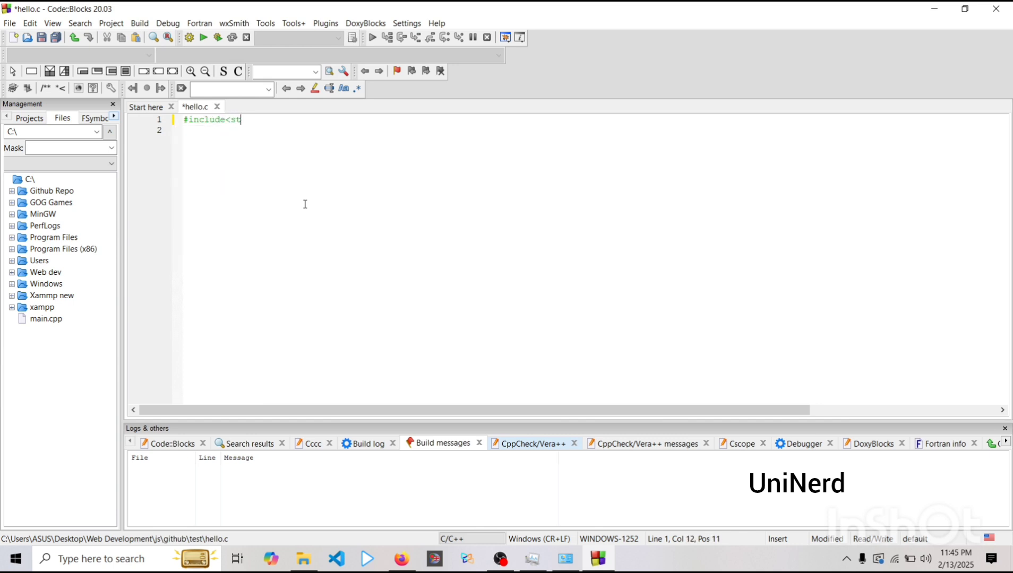
type("dio.h>")
key("Return")
type("int ")
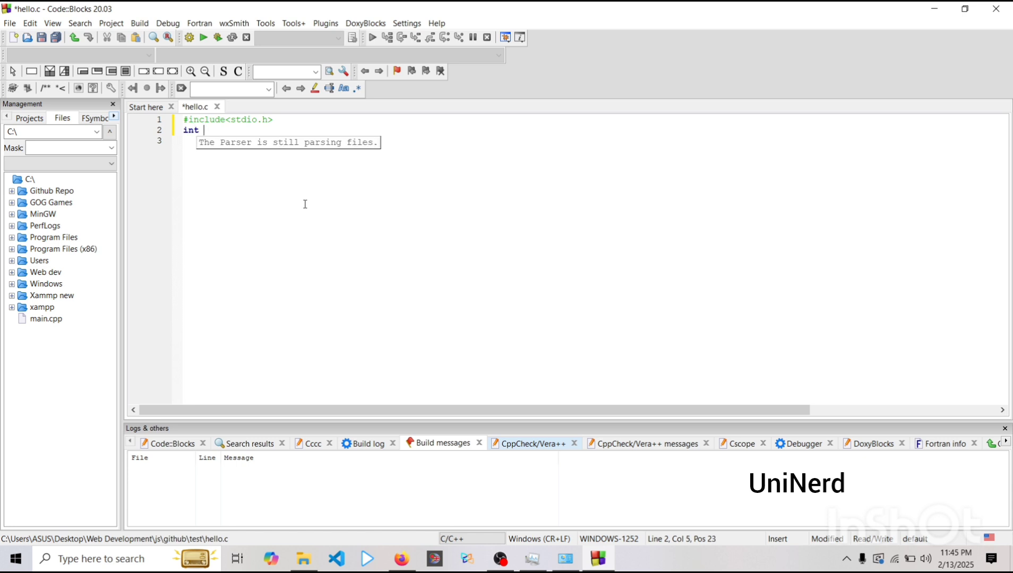
type("main()")
key("Return")
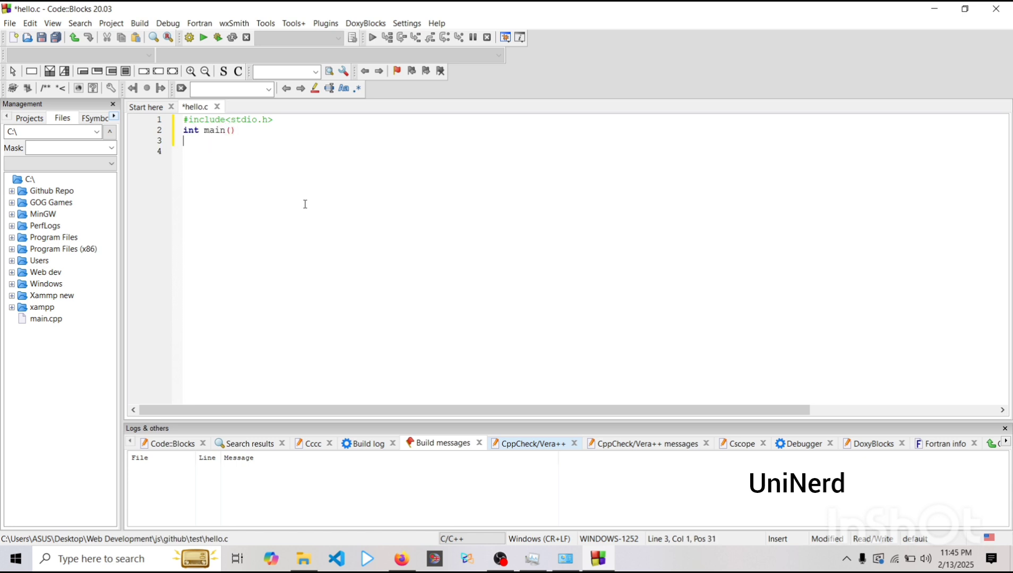
- Add the braces of the main function with the statement printf("hello World"); inside them
type("{")
key("Return")
key("Return")
type("printf")
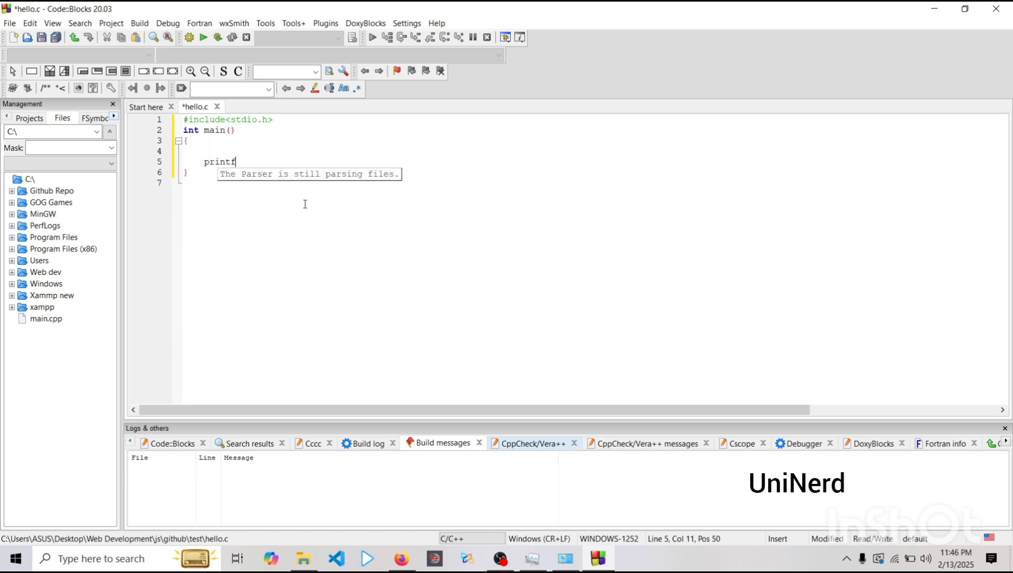
type("(\"hello World\")")
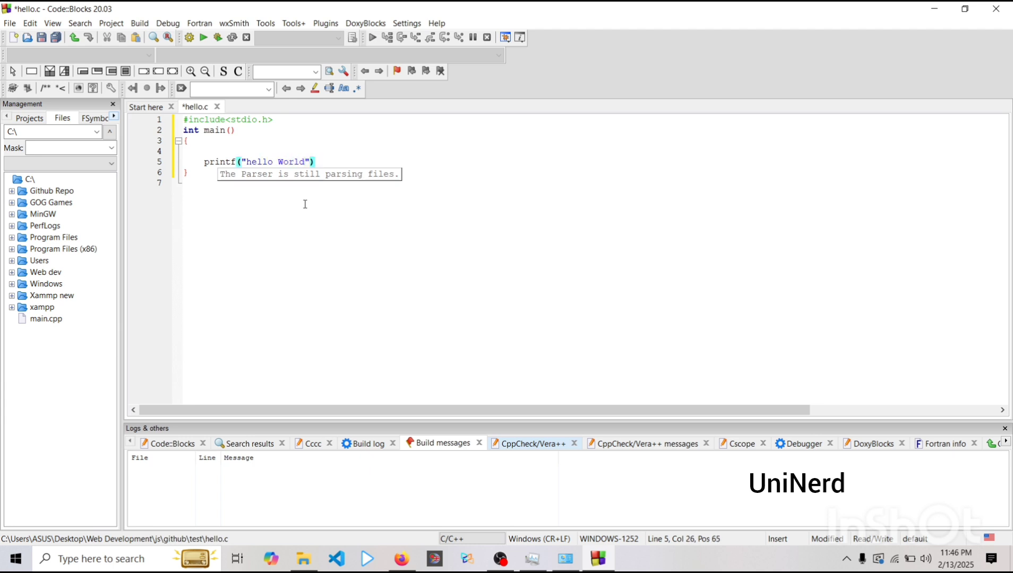
type(";")
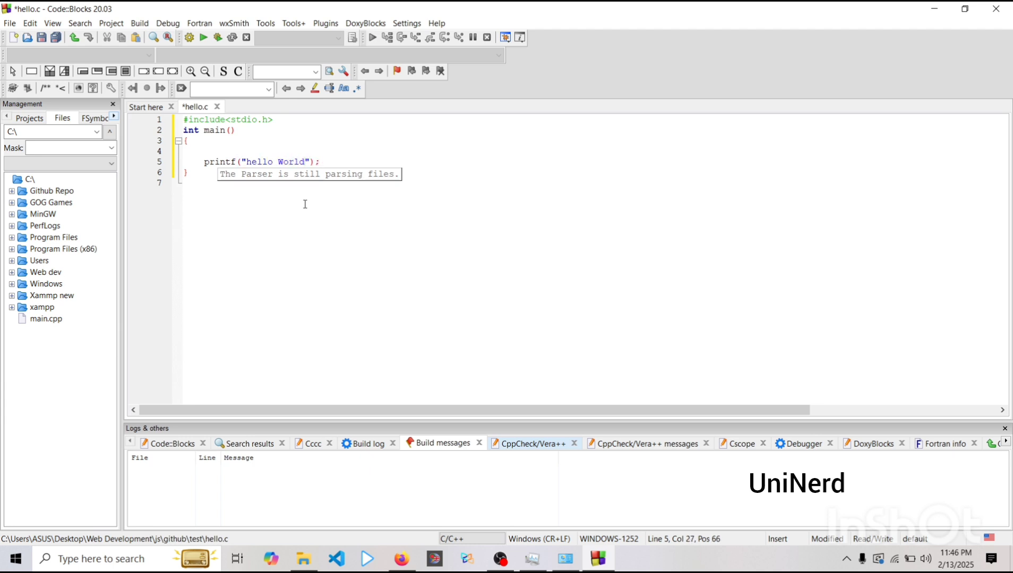
- Build and run hello.c, highlight the printed line in the console, and move the console window off the code
left_click(225, 42)
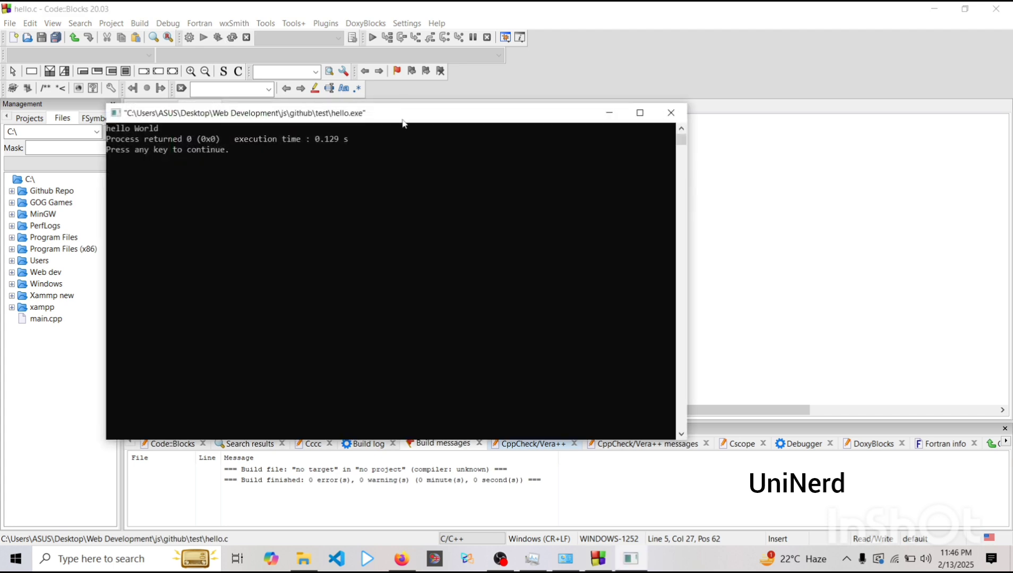
left_click_drag(179, 131, 106, 130)
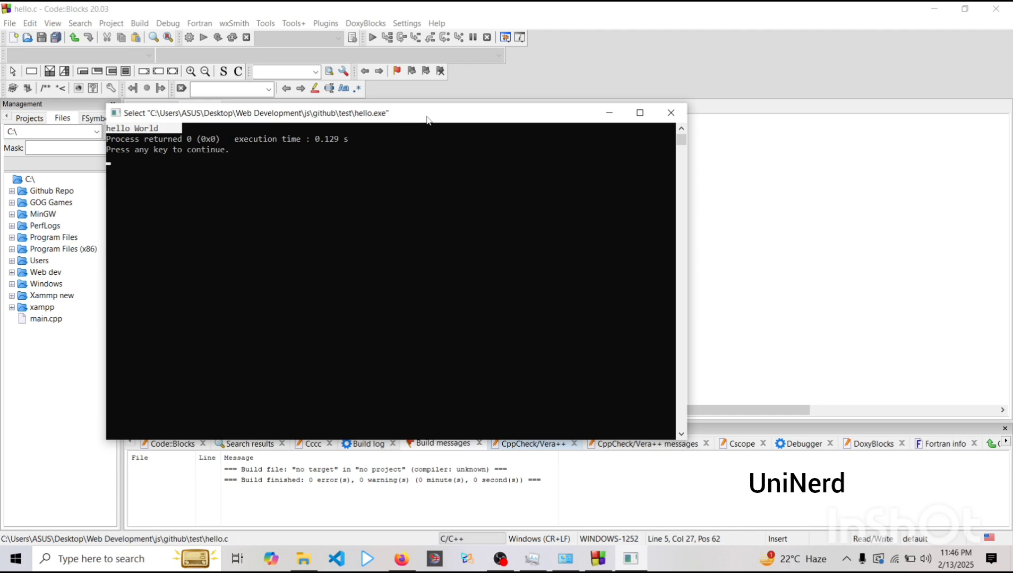
left_click_drag(426, 120, 597, 176)
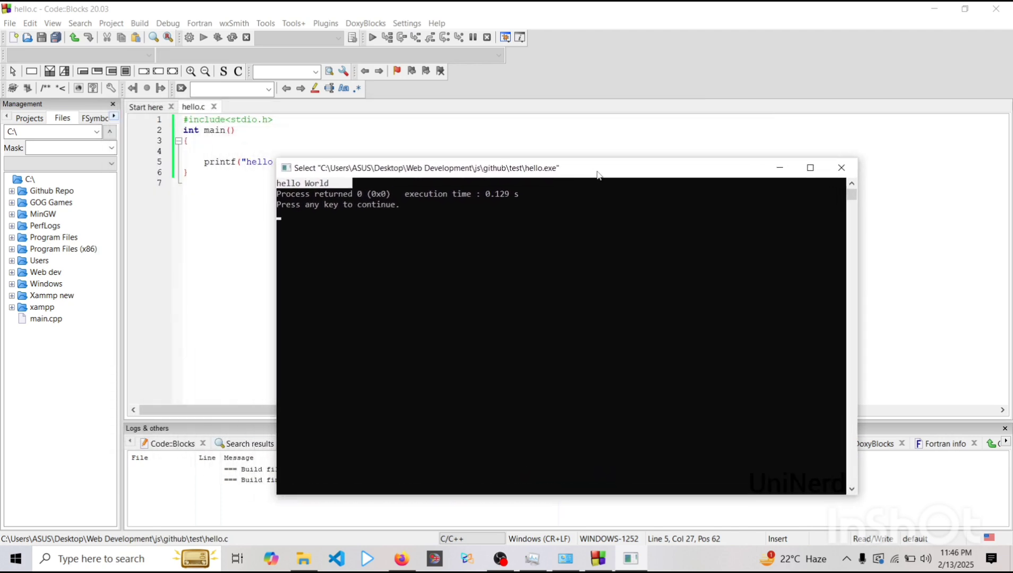